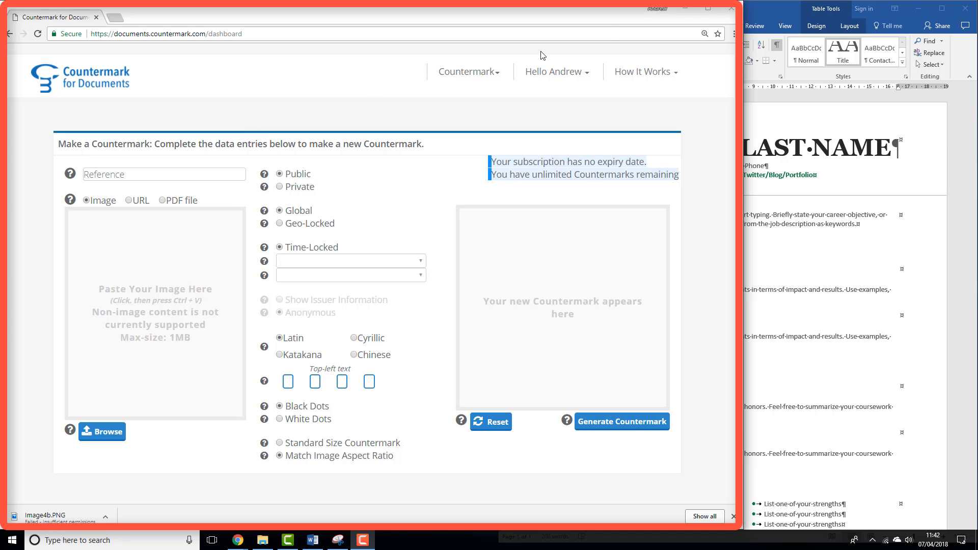
- Open the Redaction Countermark form
left_click(811, 120)
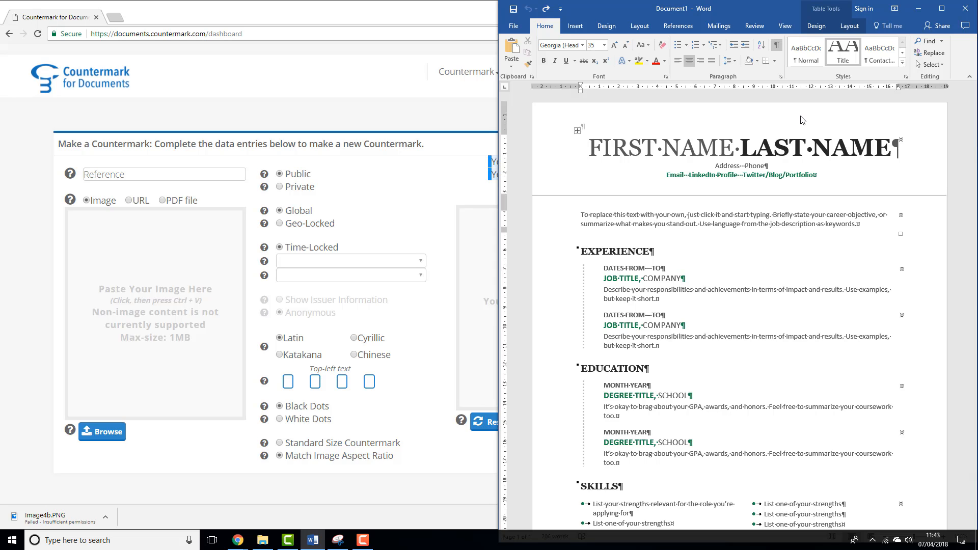
left_click(360, 195)
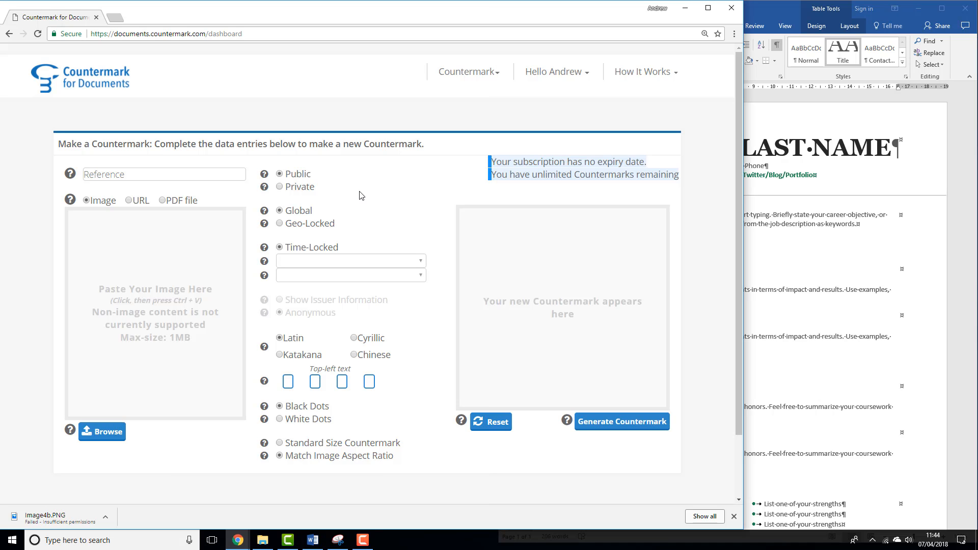
left_click(469, 72)
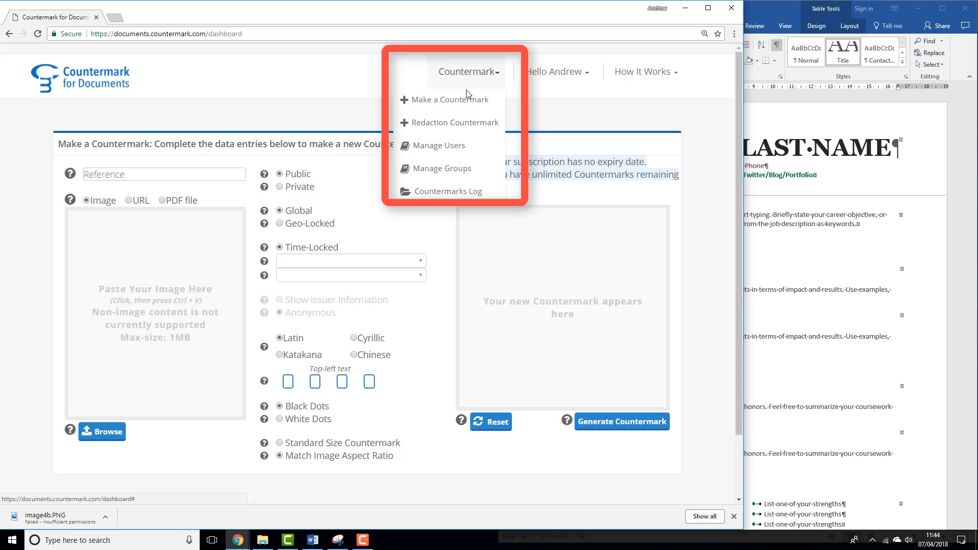
left_click(461, 127)
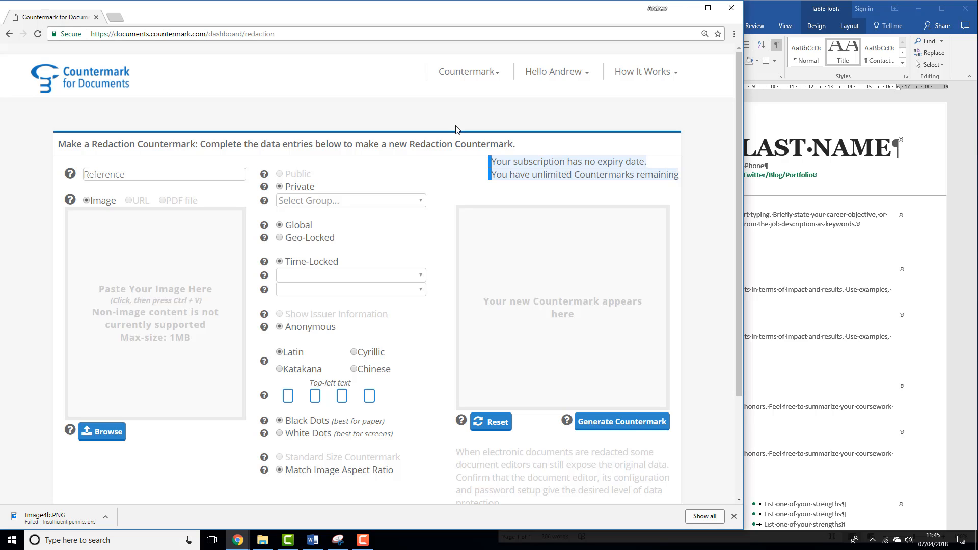
- Snip the resume's name and contact header in the Word document and copy the snip
left_click(807, 120)
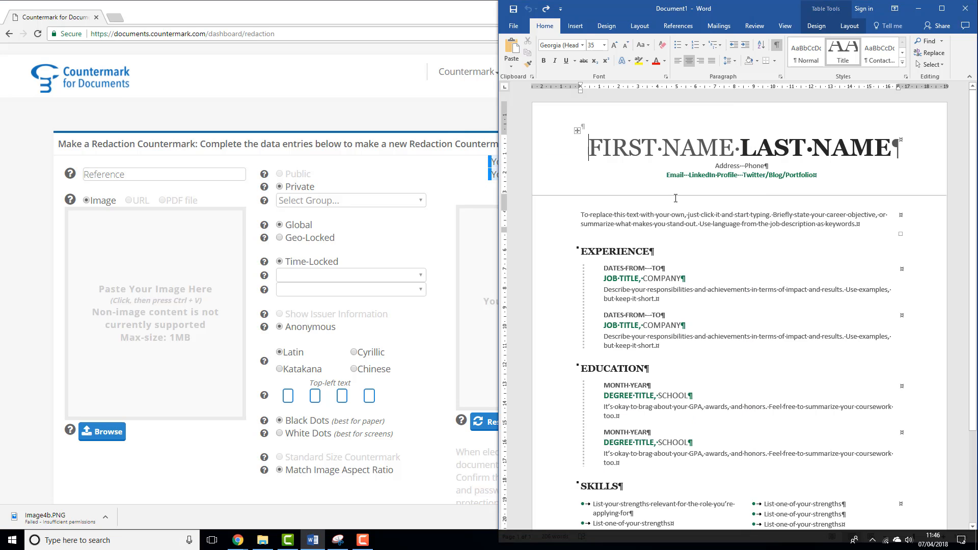
left_click(338, 540)
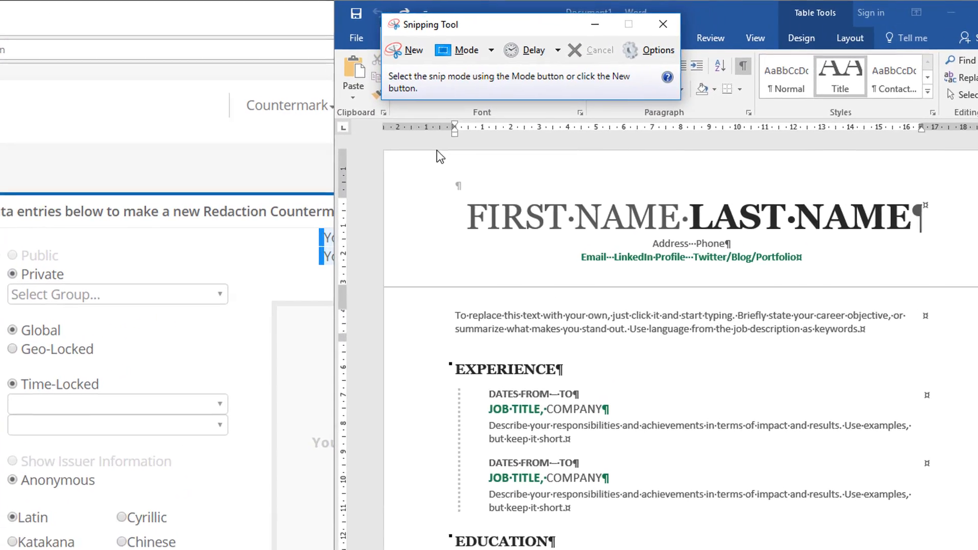
left_click(404, 50)
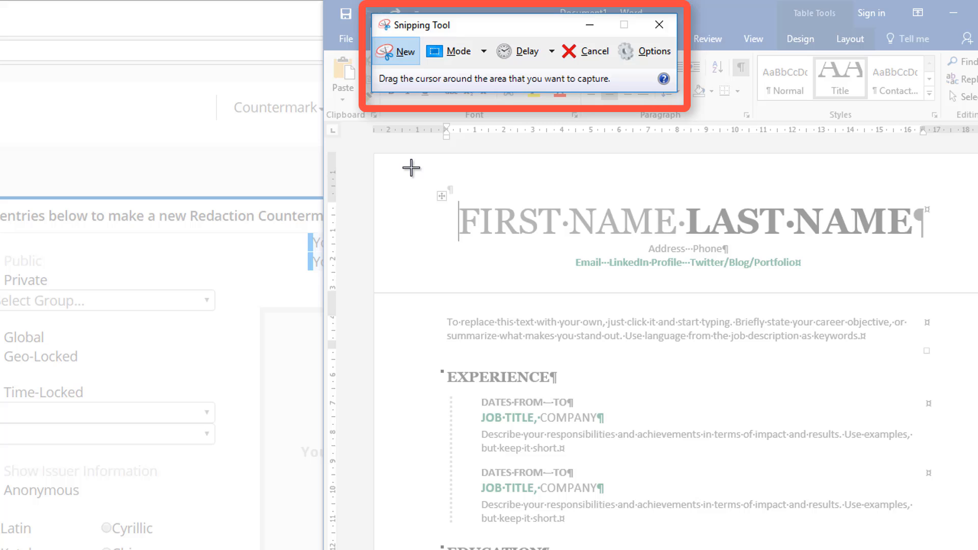
left_click_drag(411, 167, 974, 283)
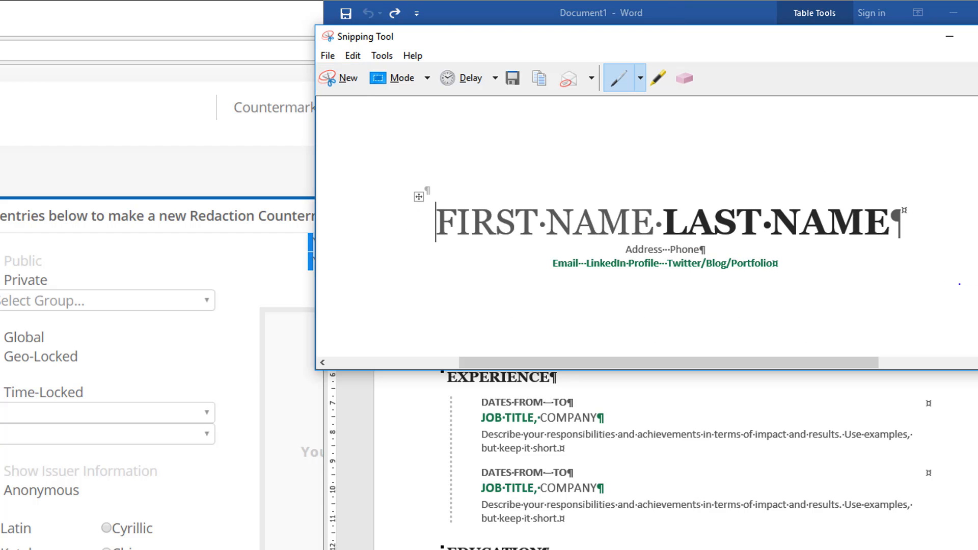
left_click(353, 55)
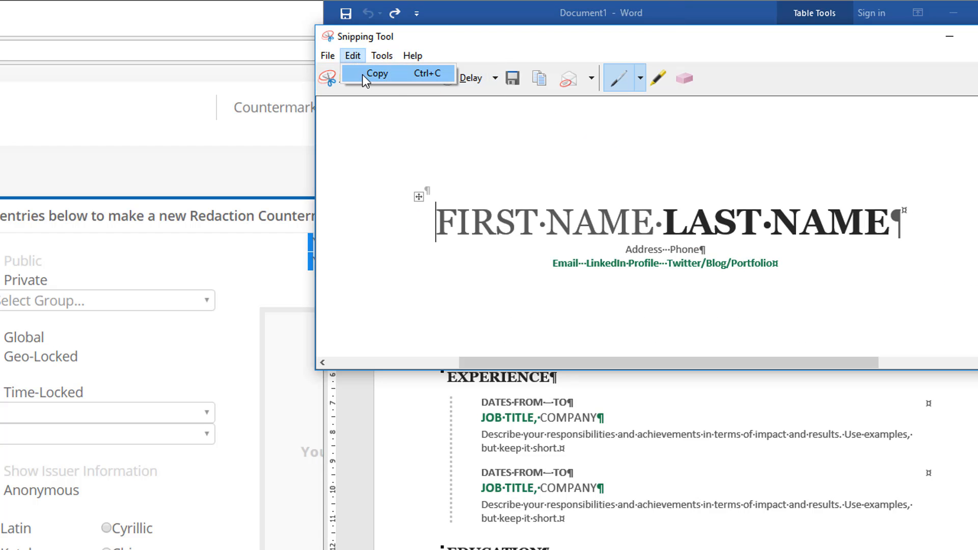
left_click(366, 77)
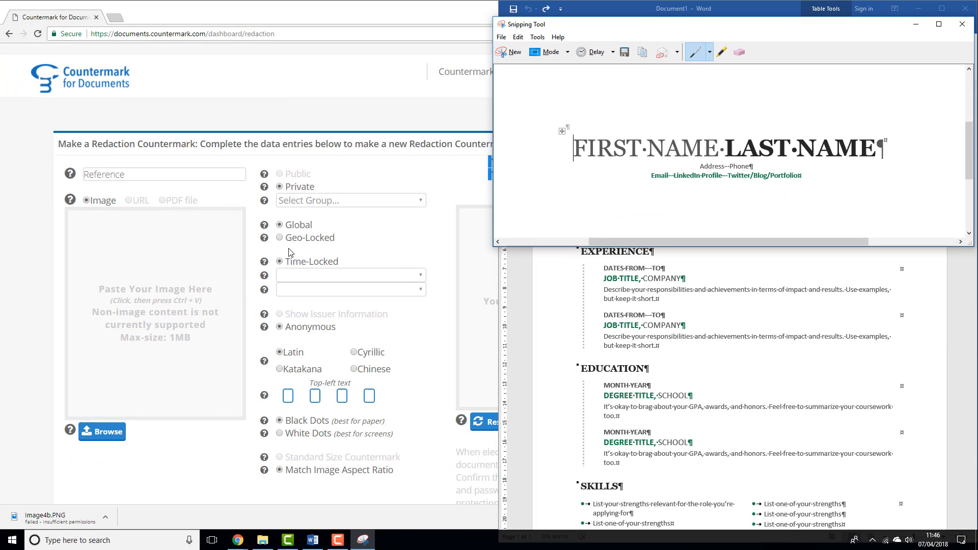
- Paste the snipped header image into the redaction form and set the reference to 123ABC
left_click(171, 288)
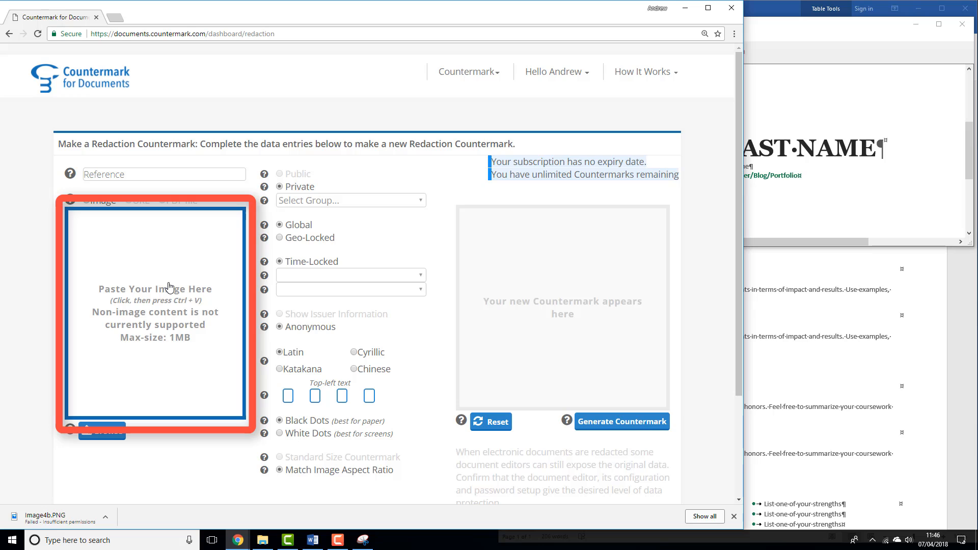
key("ctrl+v")
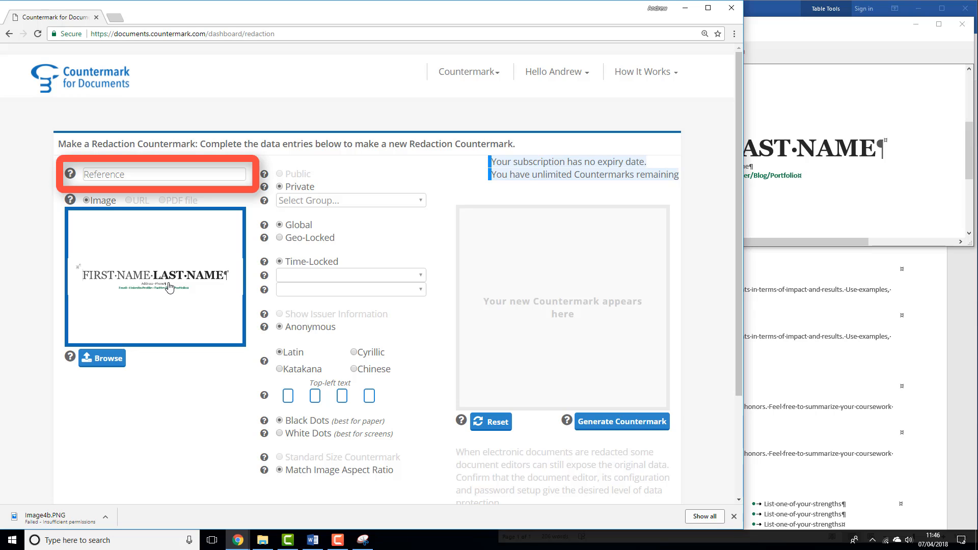
left_click(129, 174)
type("123ABC")
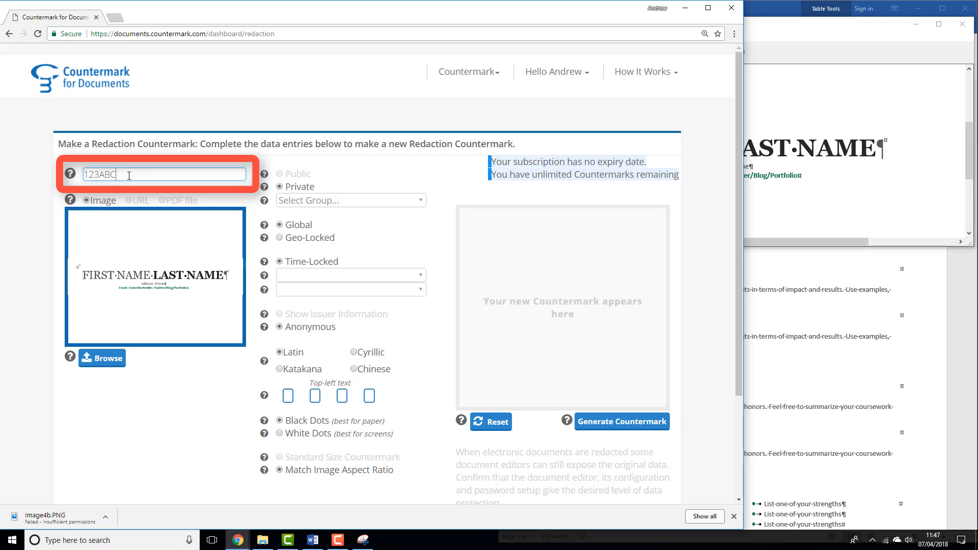
left_click(367, 182)
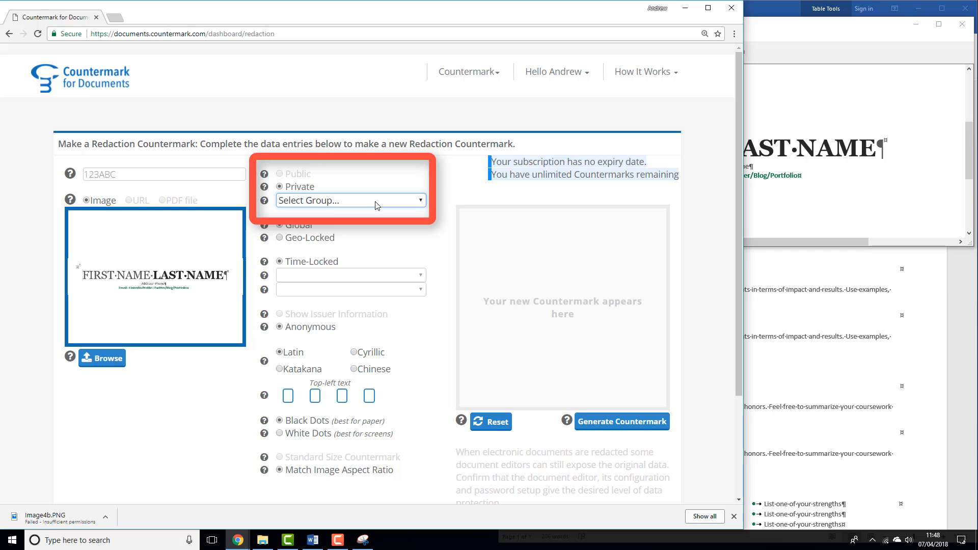
- Assign the countermark to the US Sales Team group and time-lock it for 3 months
left_click(375, 204)
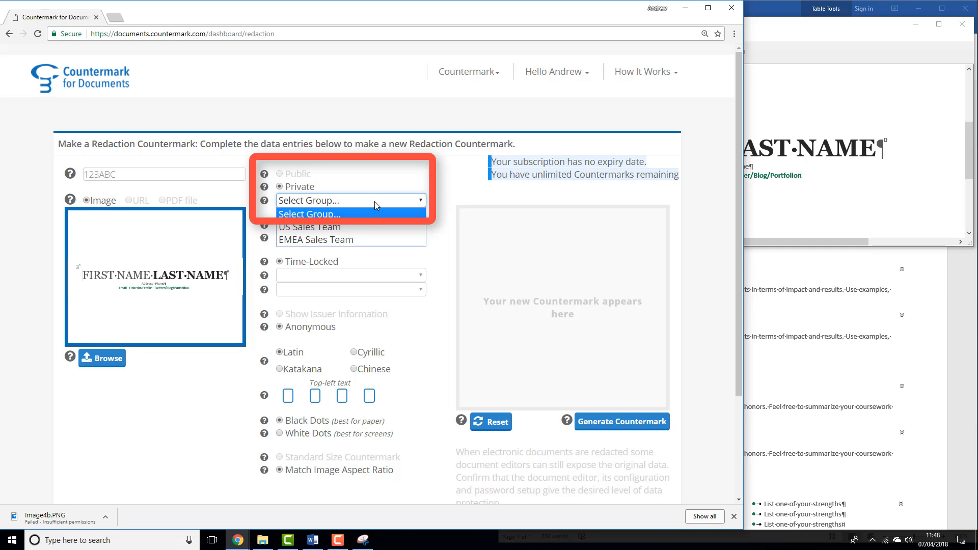
left_click(377, 229)
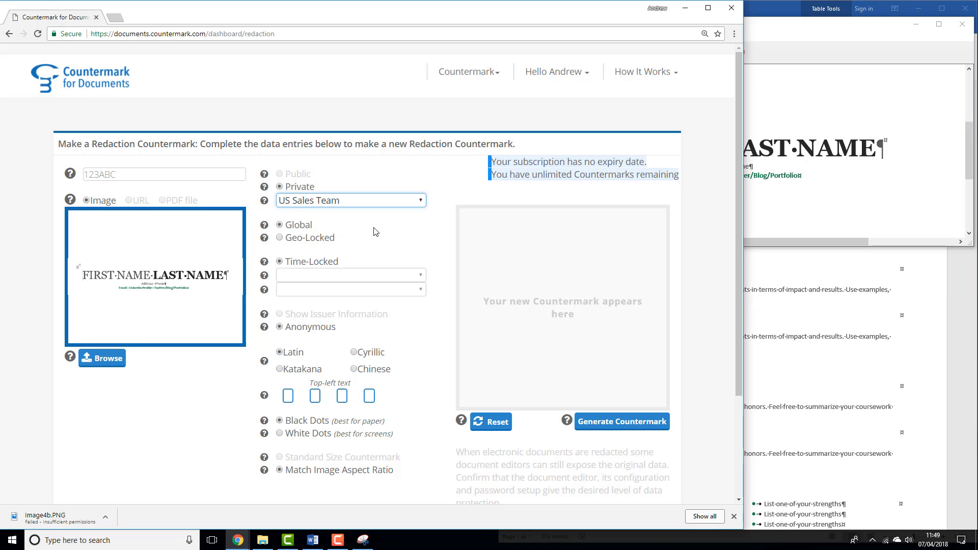
left_click(369, 277)
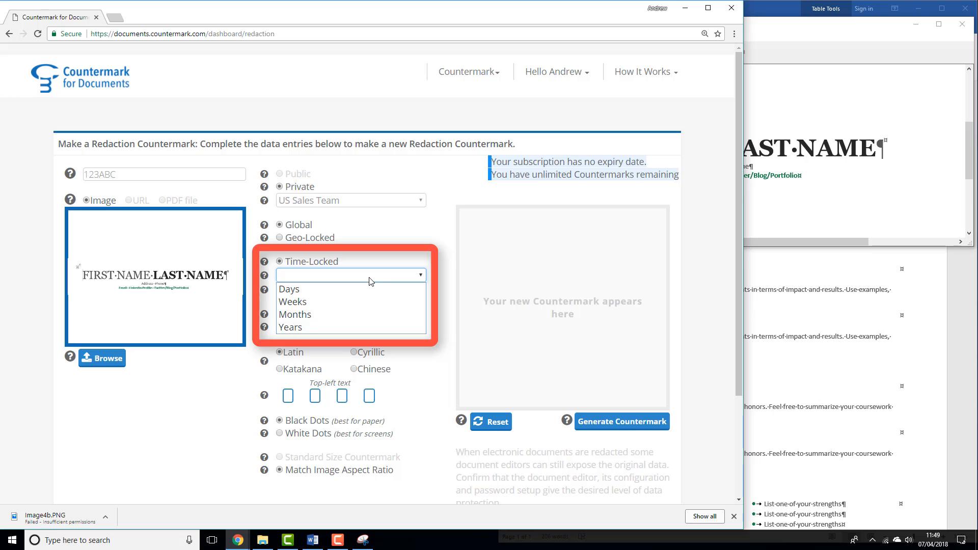
left_click(363, 315)
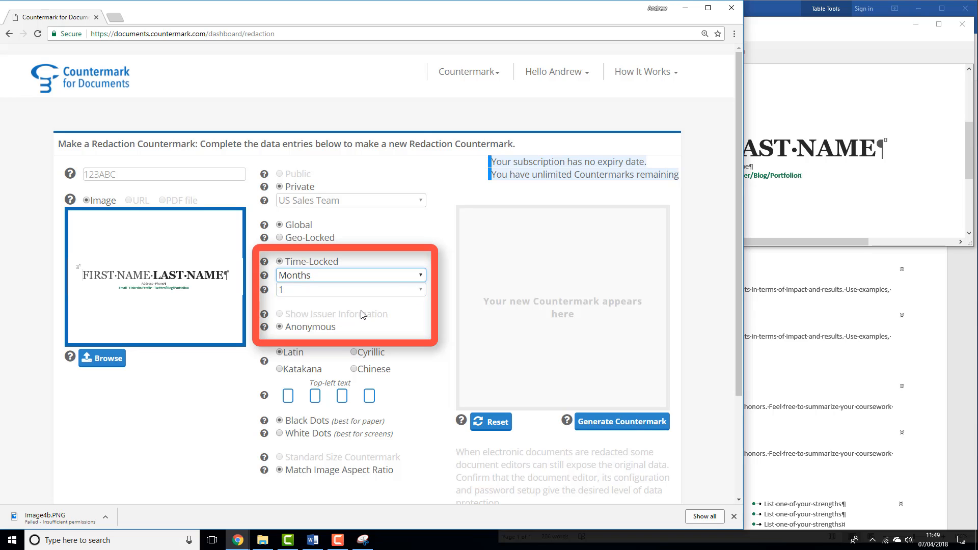
left_click(359, 290)
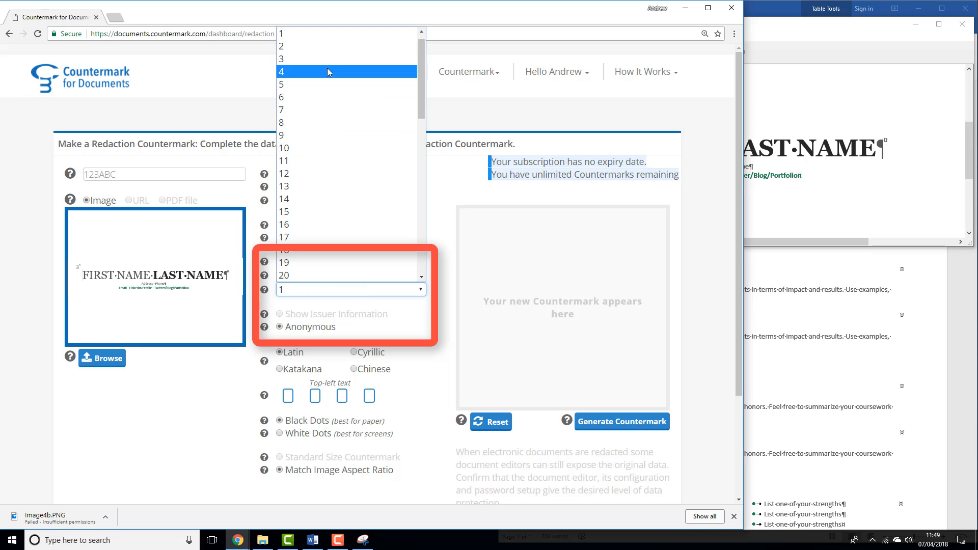
left_click(327, 68)
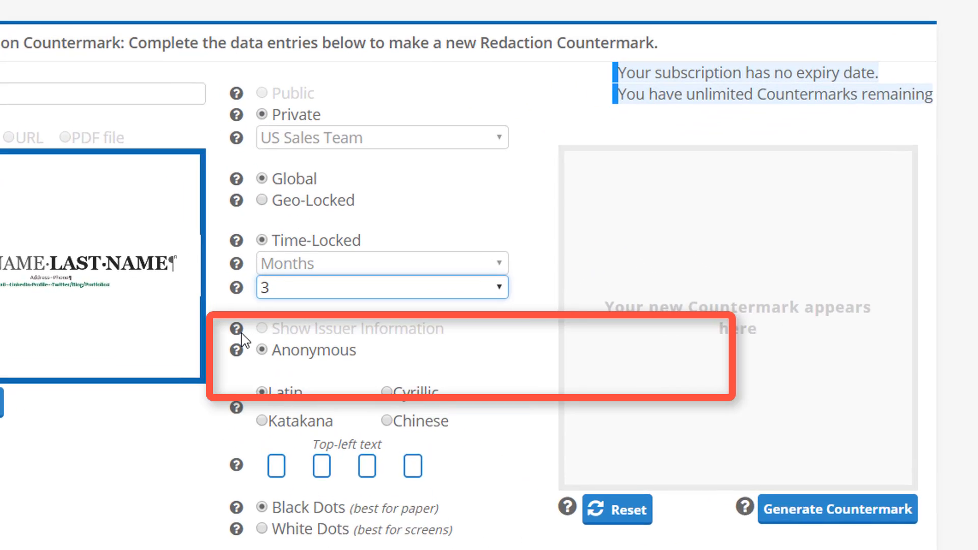
- Generate the redaction countermark and copy its image
mouse_move(264, 315)
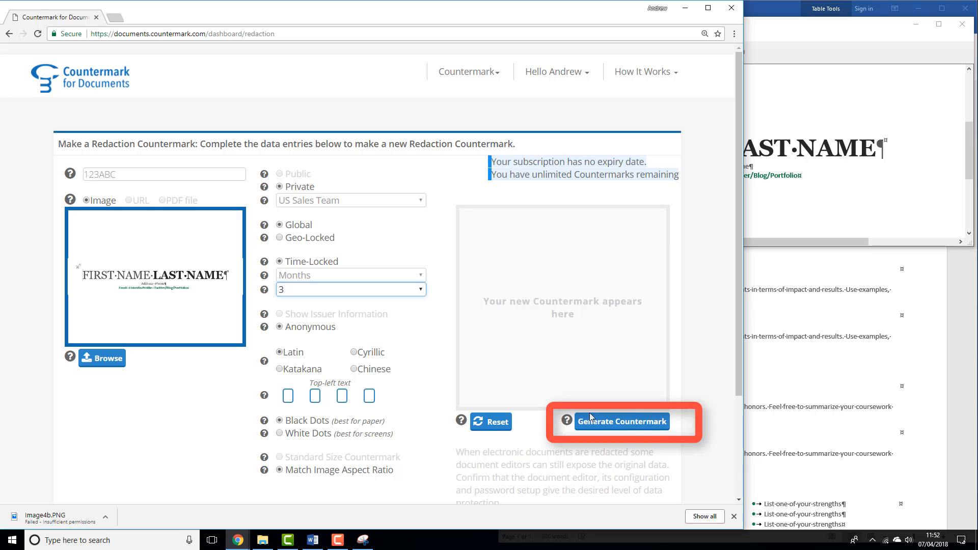
left_click(648, 429)
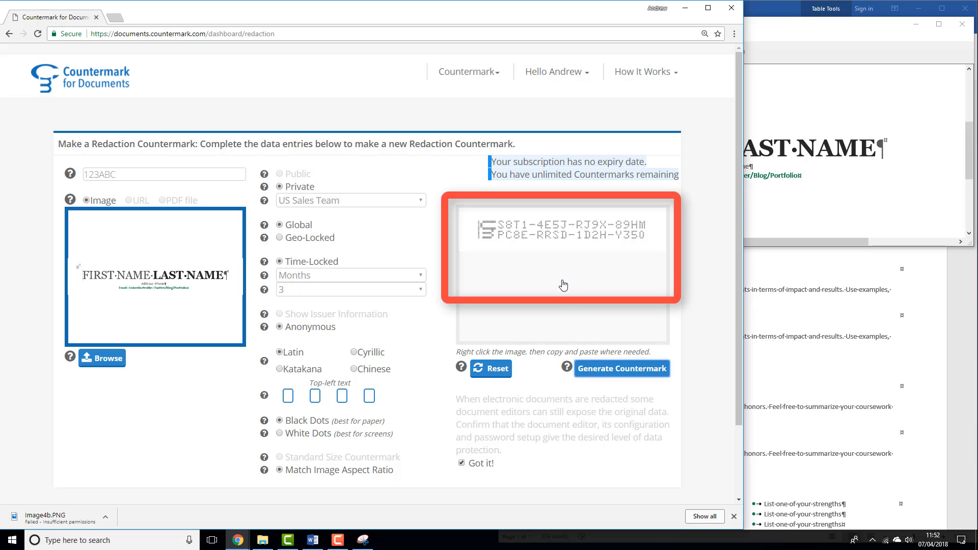
right_click(555, 240)
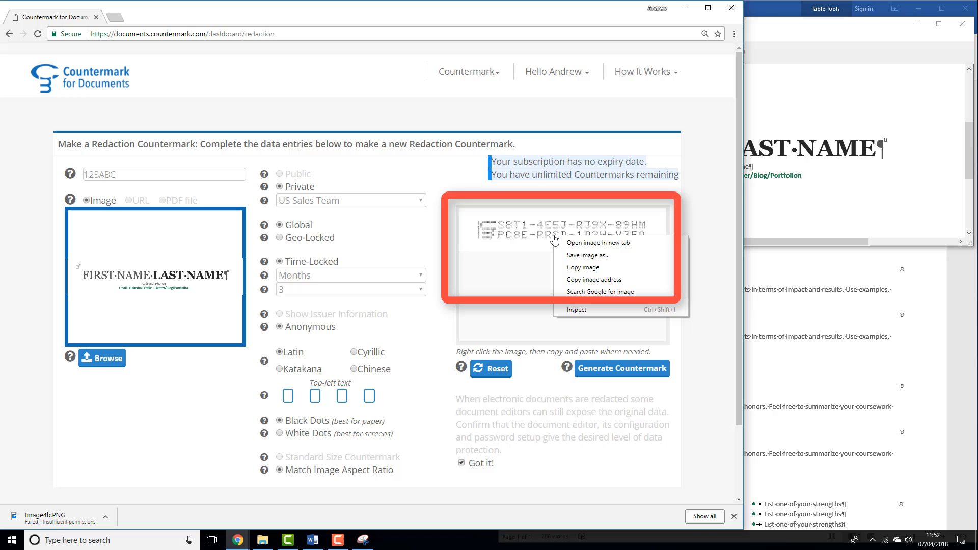
left_click(578, 268)
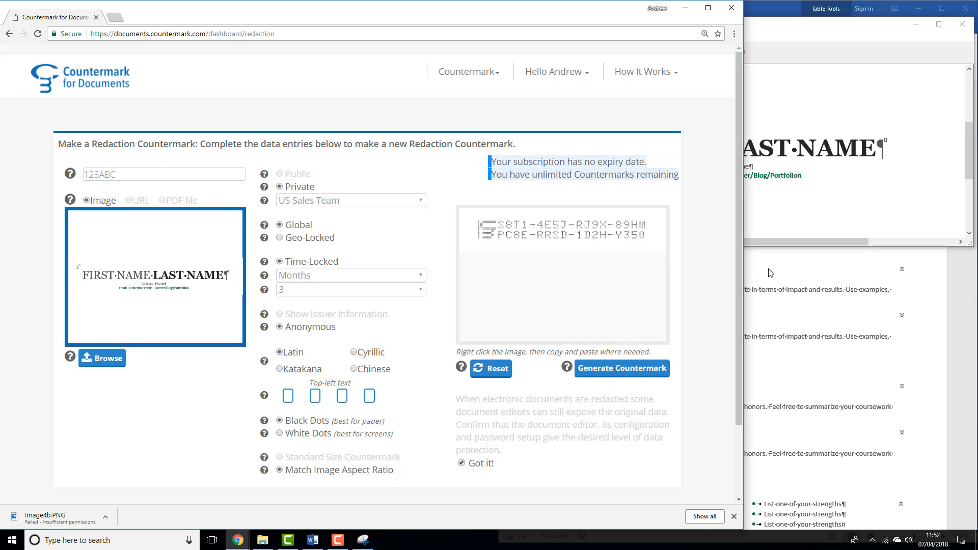
- Paste the countermark image over the resume's name header as a Bitmap using Paste Special
left_click(786, 272)
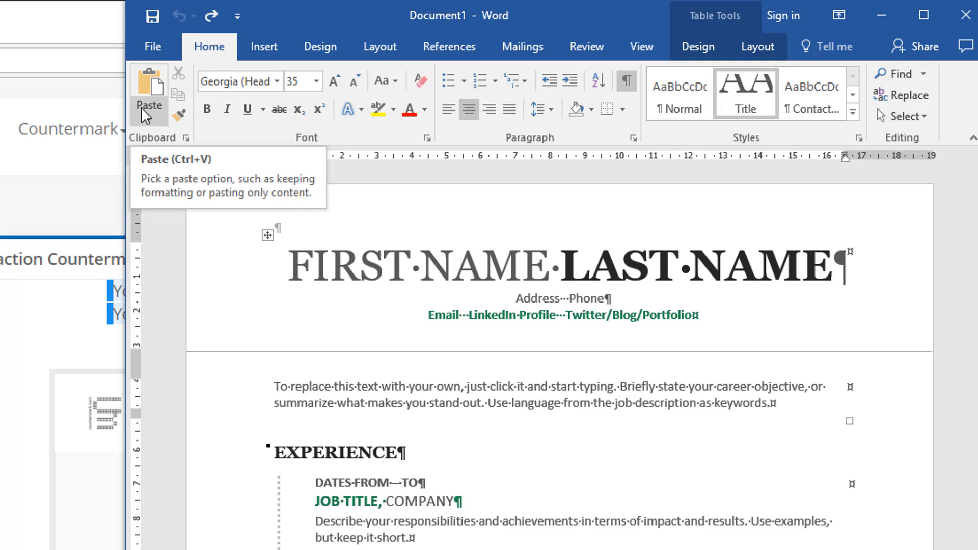
left_click(144, 108)
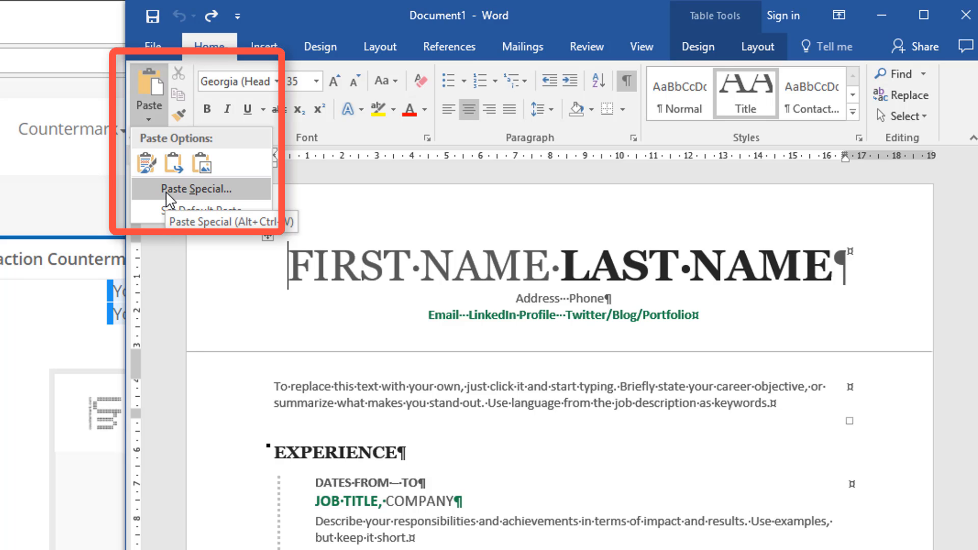
left_click(196, 189)
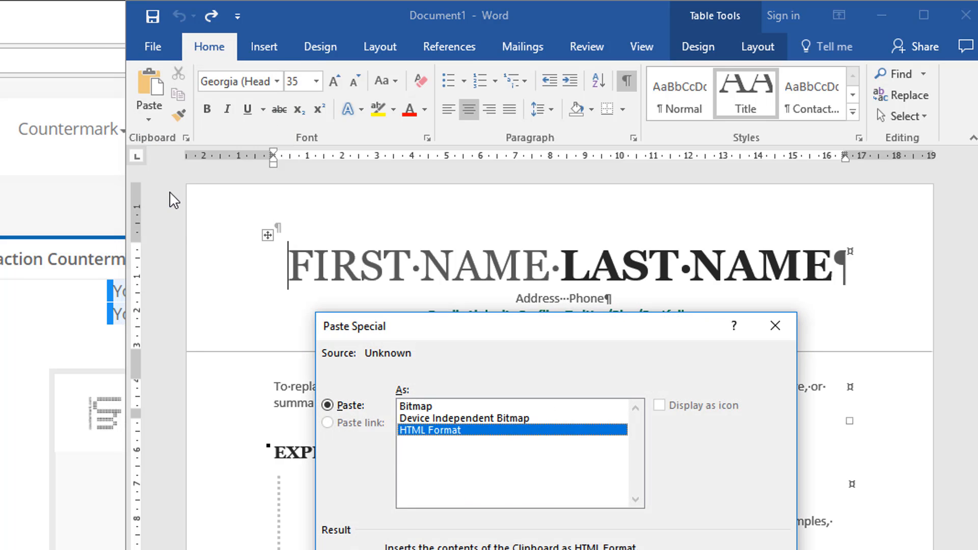
left_click(415, 407)
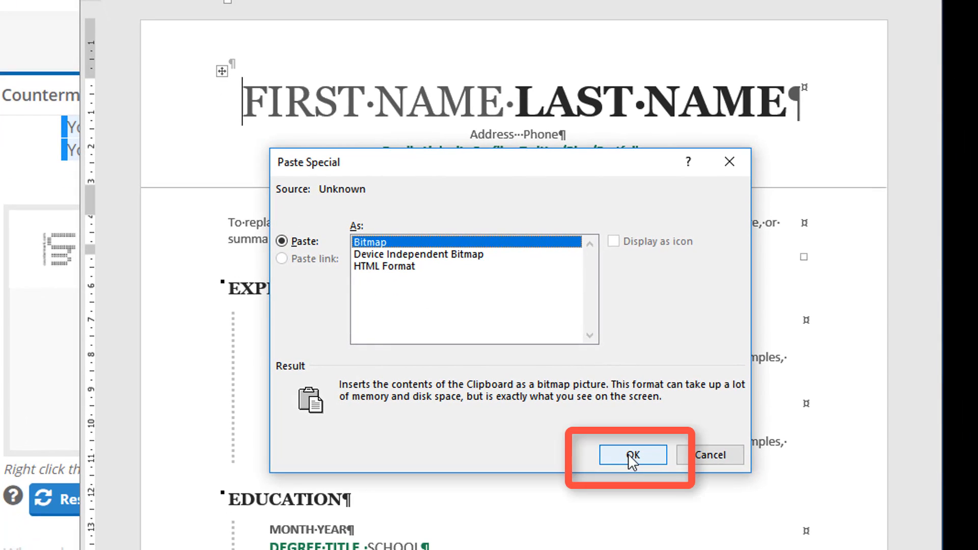
left_click(632, 455)
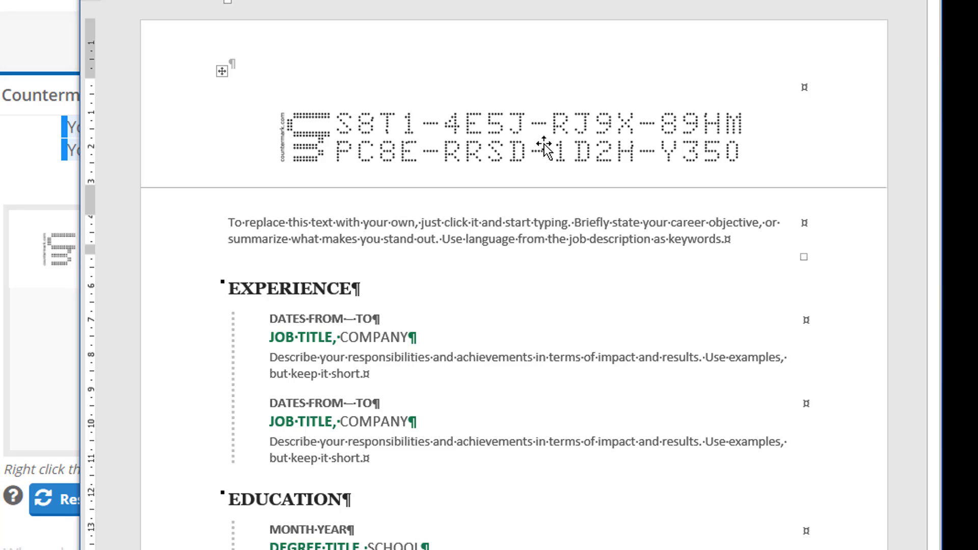
- Try moving the countermark image below the header, then undo the move
left_click_drag(544, 147, 531, 193)
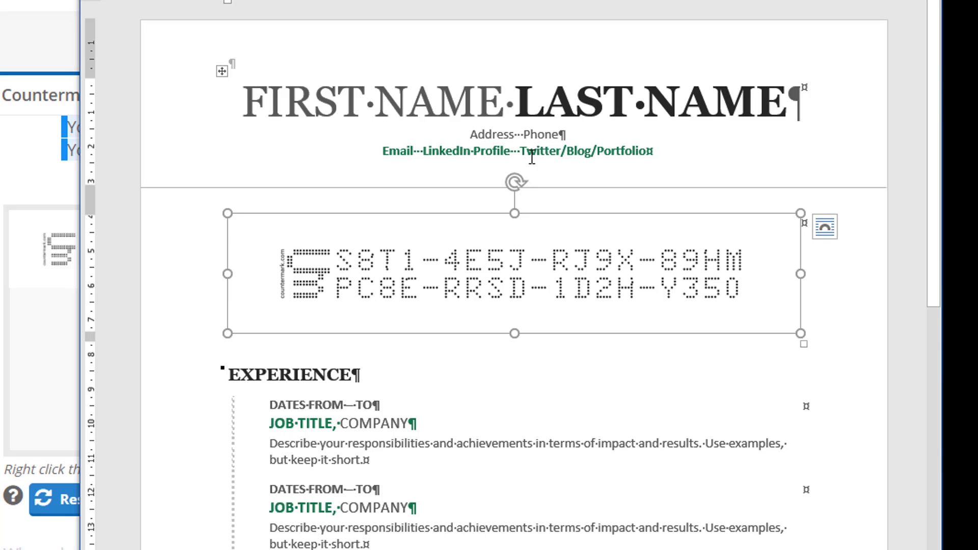
key("ctrl+z")
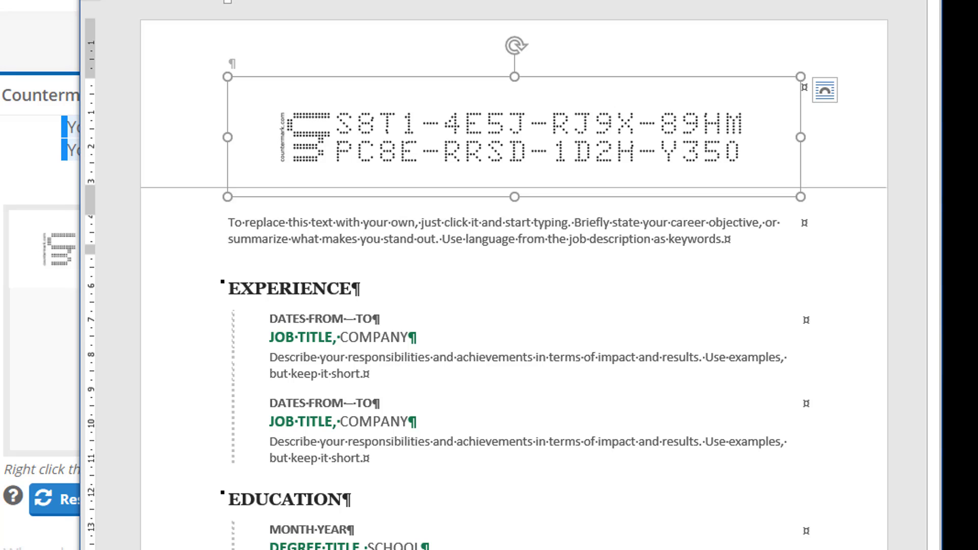